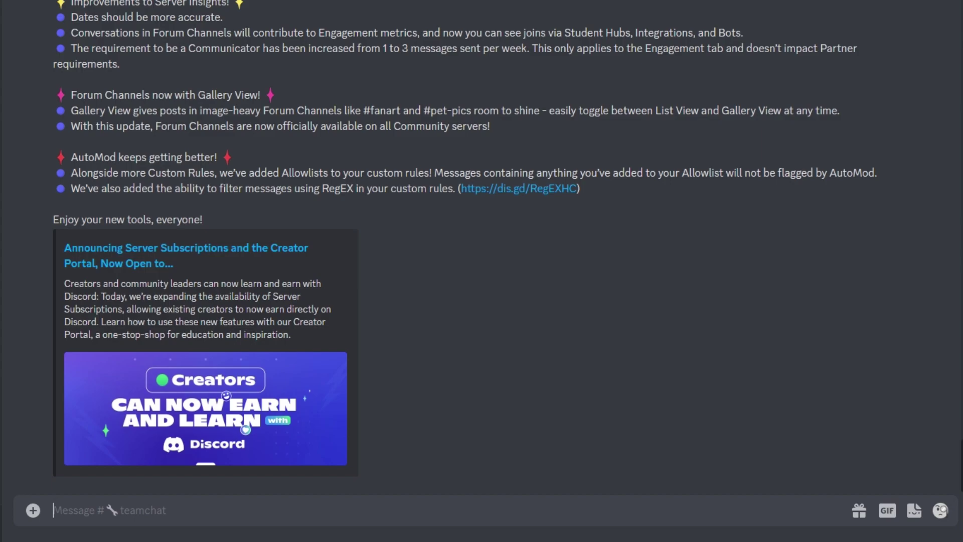
Step: Send /start to the Raid2Earn bot in #teamchat and highlight its 'Database already exists.' reply
type("/start")
key("Return")
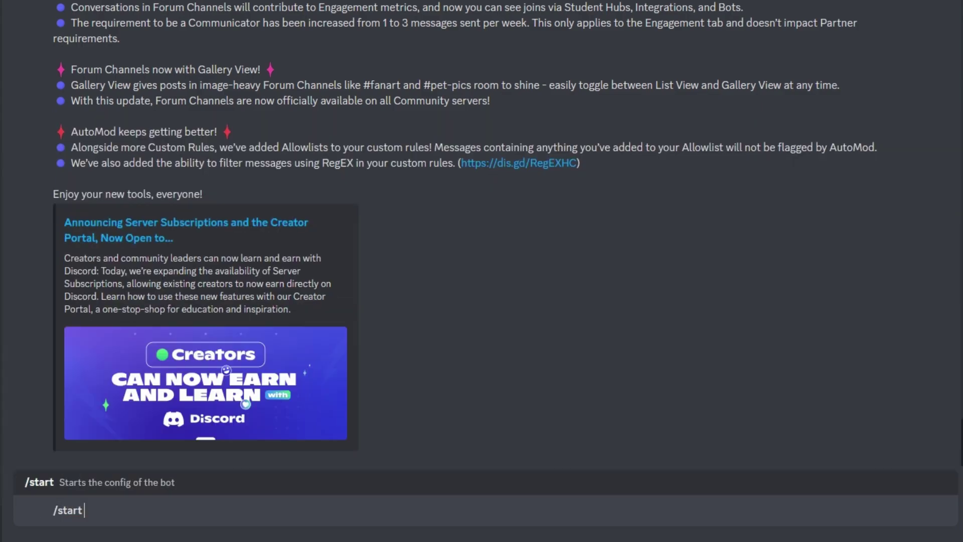
key("Return")
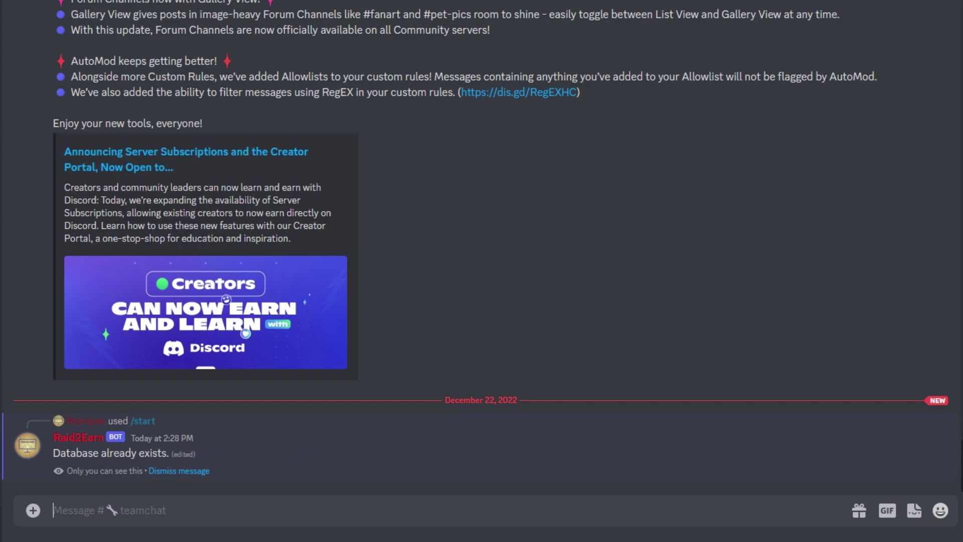
left_click_drag(49, 453, 233, 463)
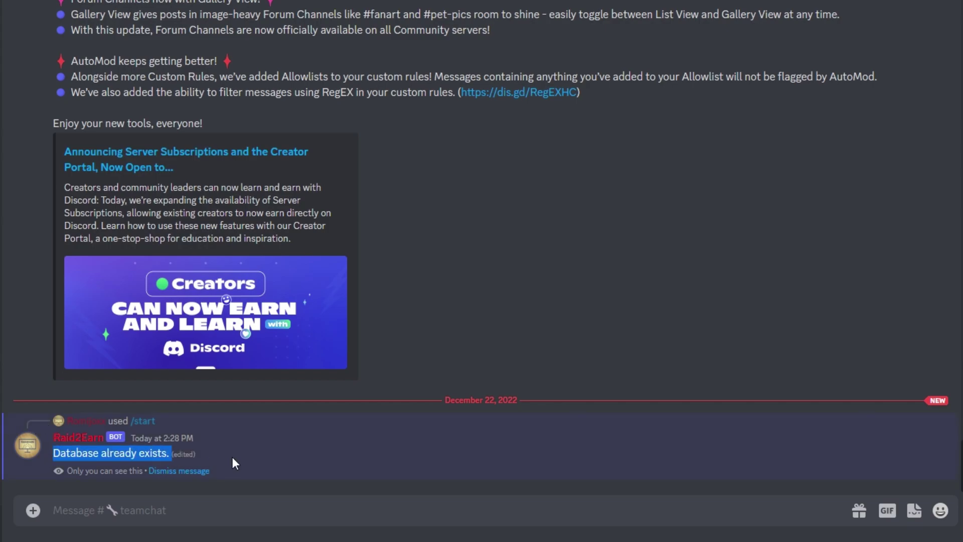
left_click(231, 455)
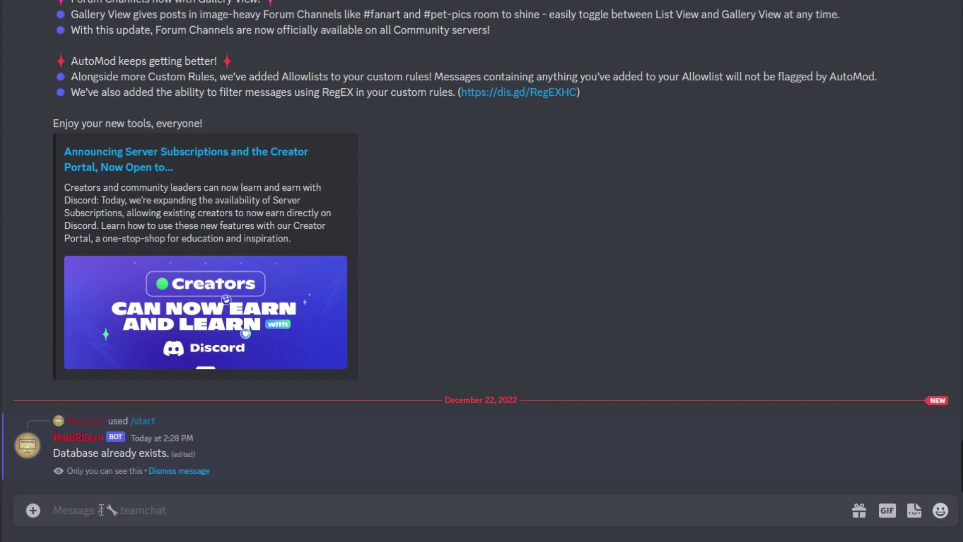
Step: Begin a /createraid command with the pasted tweet link and a duration of 1 hour
type("/creat")
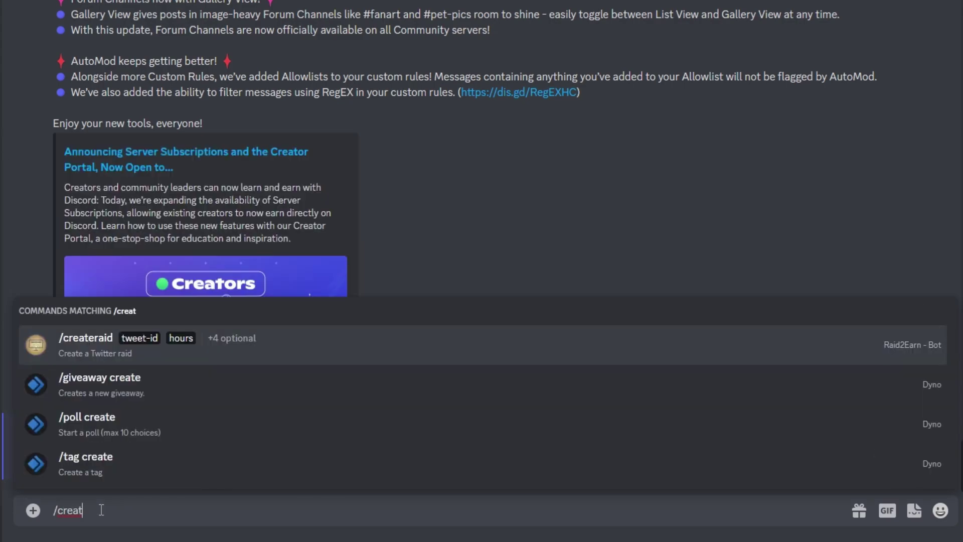
key("Return")
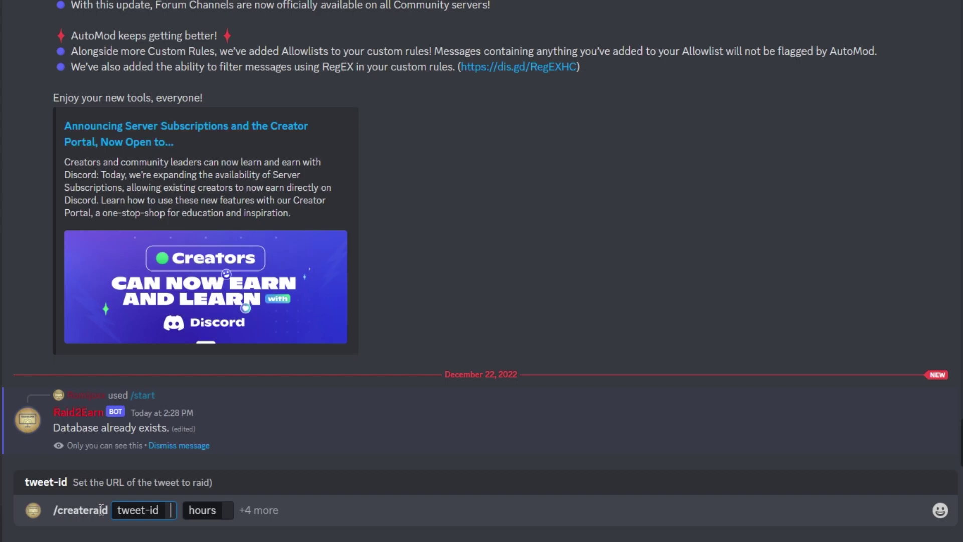
key("ctrl+v")
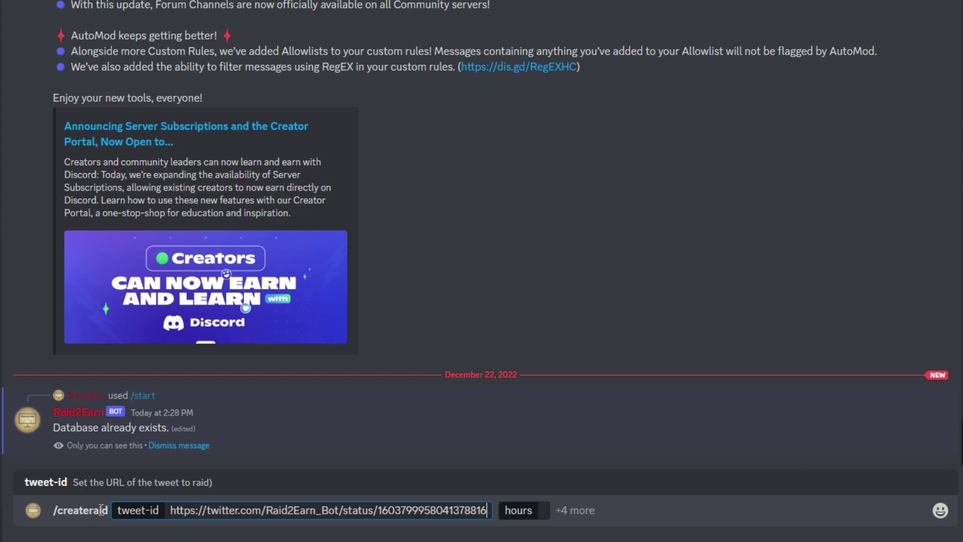
key("Tab")
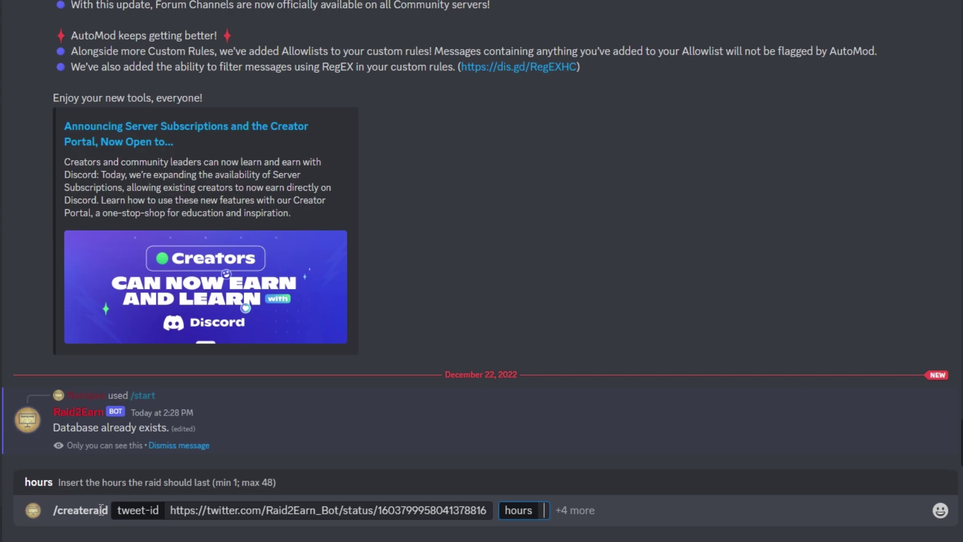
type("1")
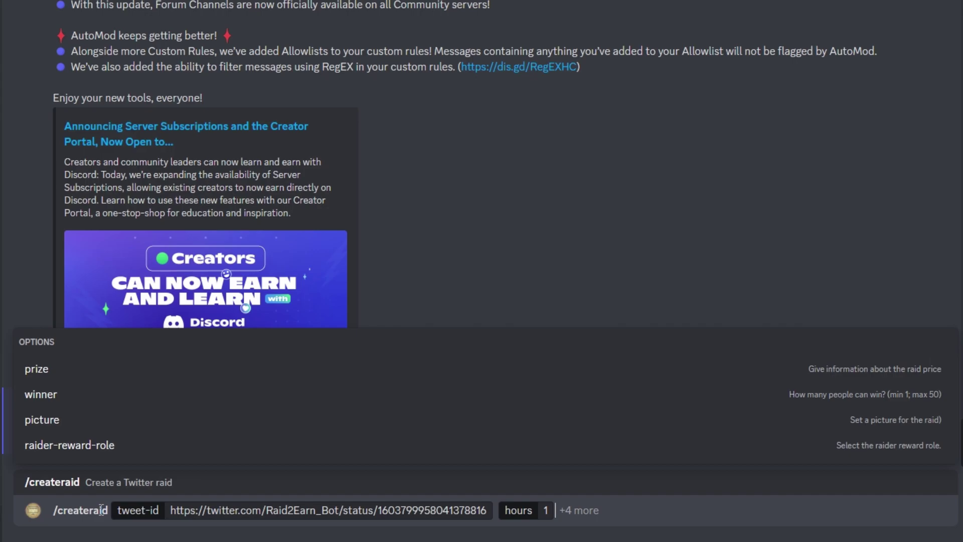
key("Tab")
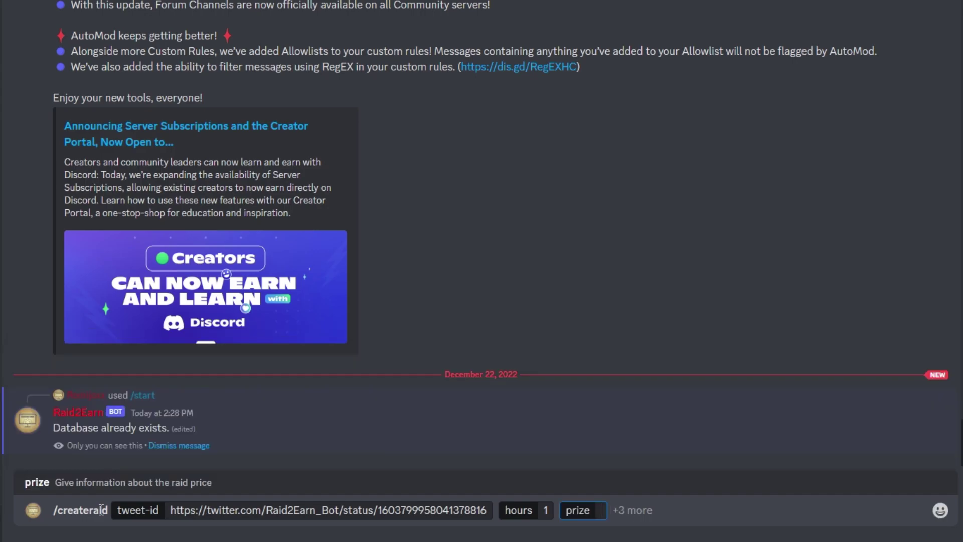
type("Whitelist")
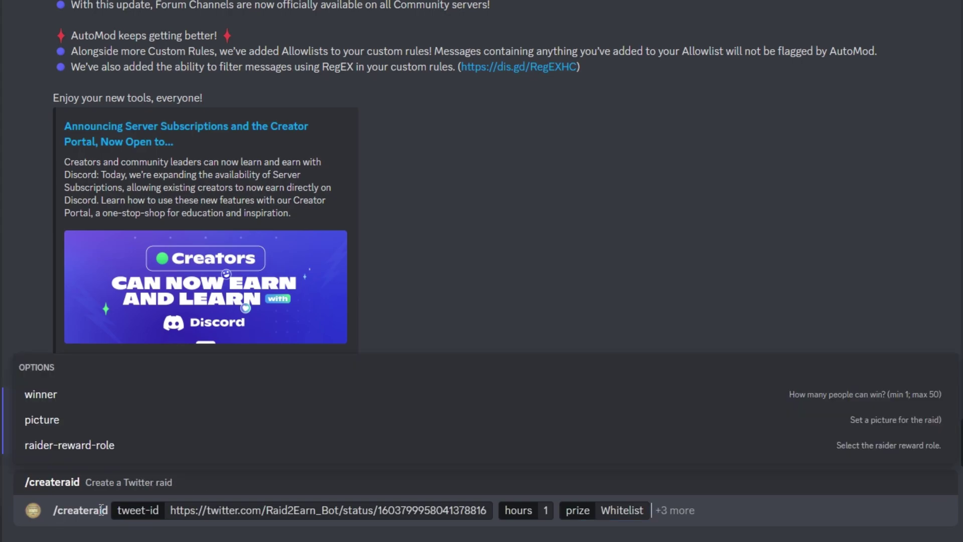
key("Tab")
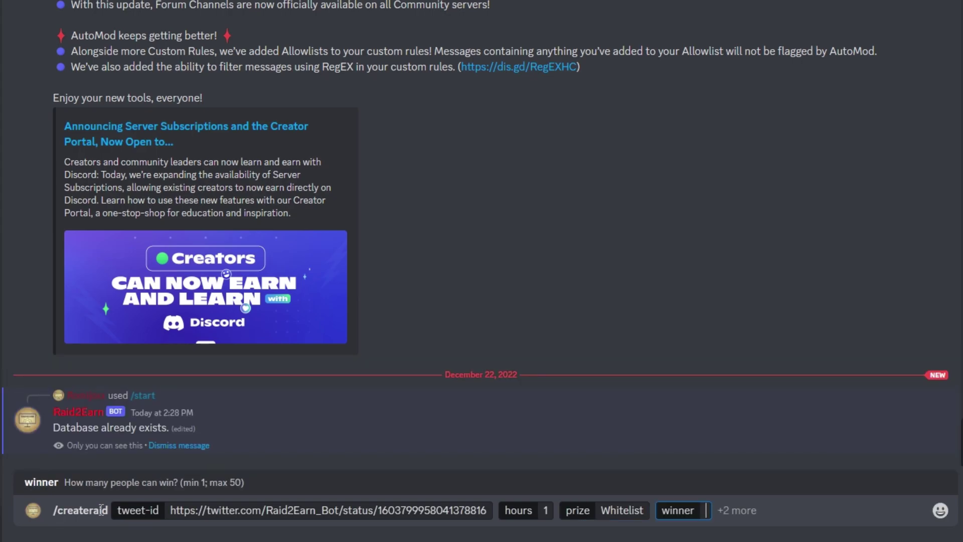
type("3")
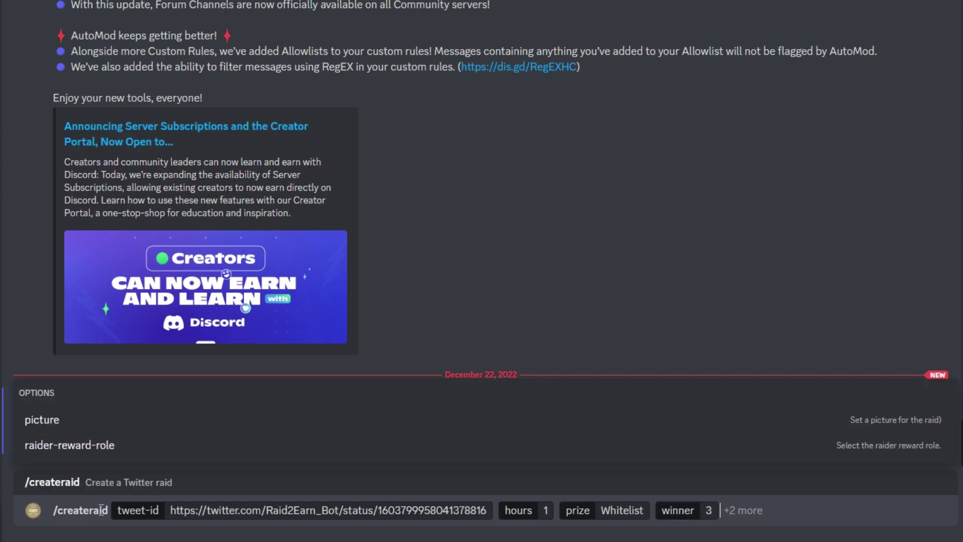
key("Tab")
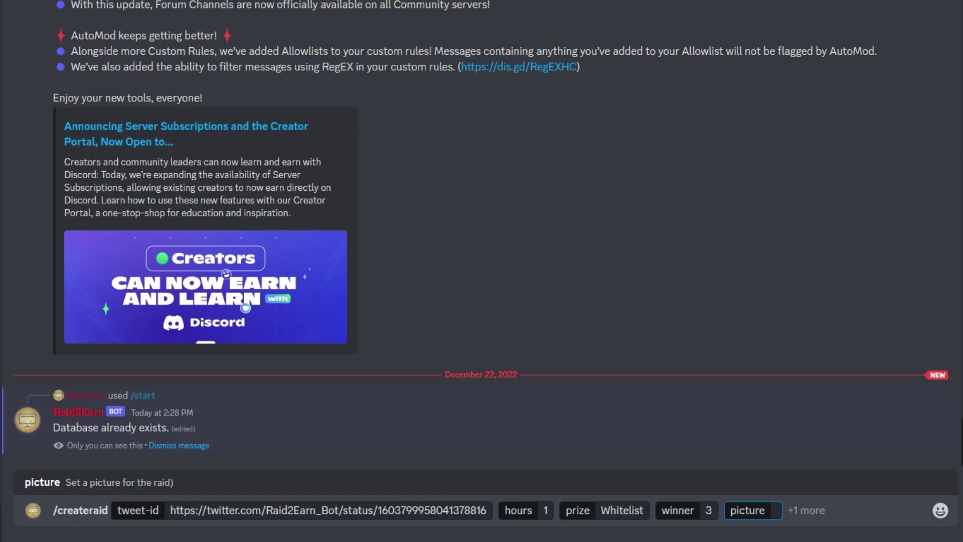
type("https://i.imgur.com/1OgApAq.png")
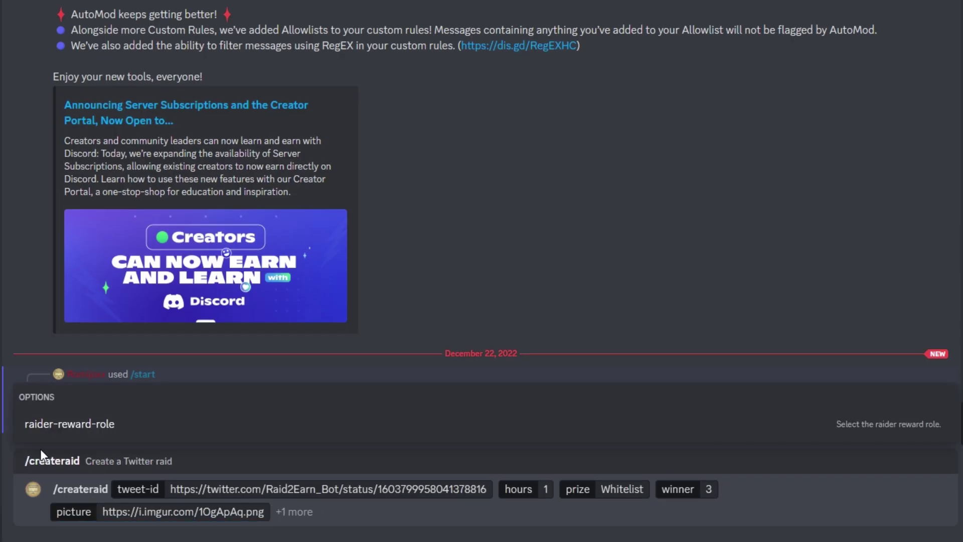
left_click(63, 430)
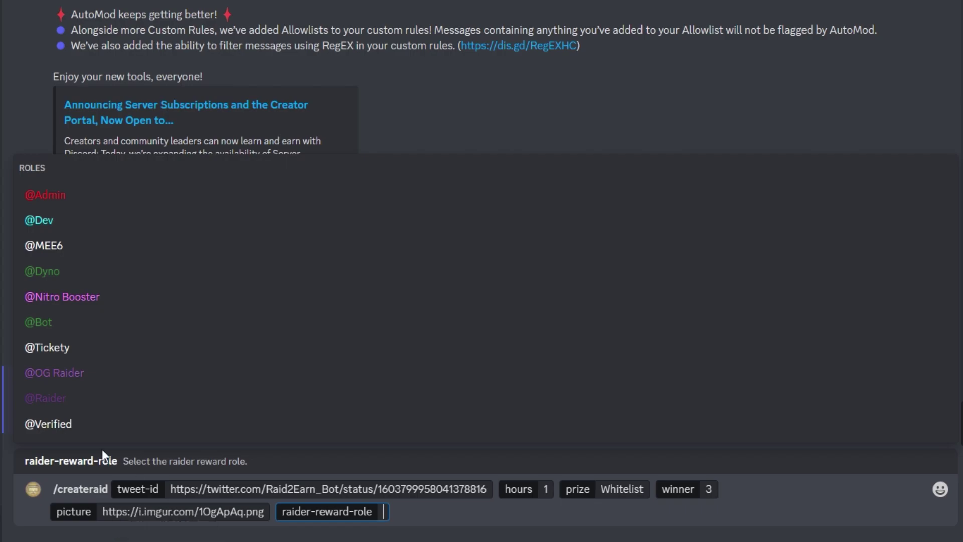
left_click(50, 397)
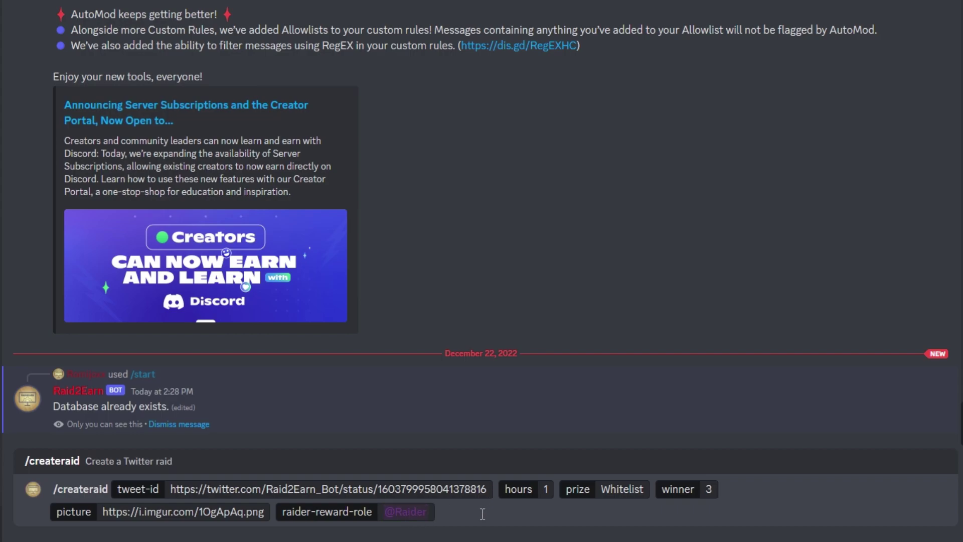
key("Return")
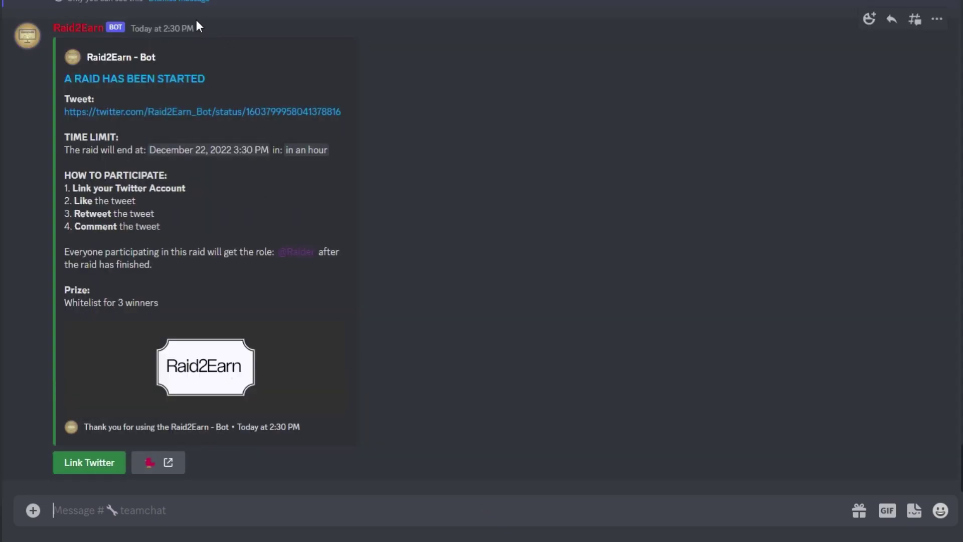
Step: Dismiss the bot's private raid confirmation note
left_click(177, 2)
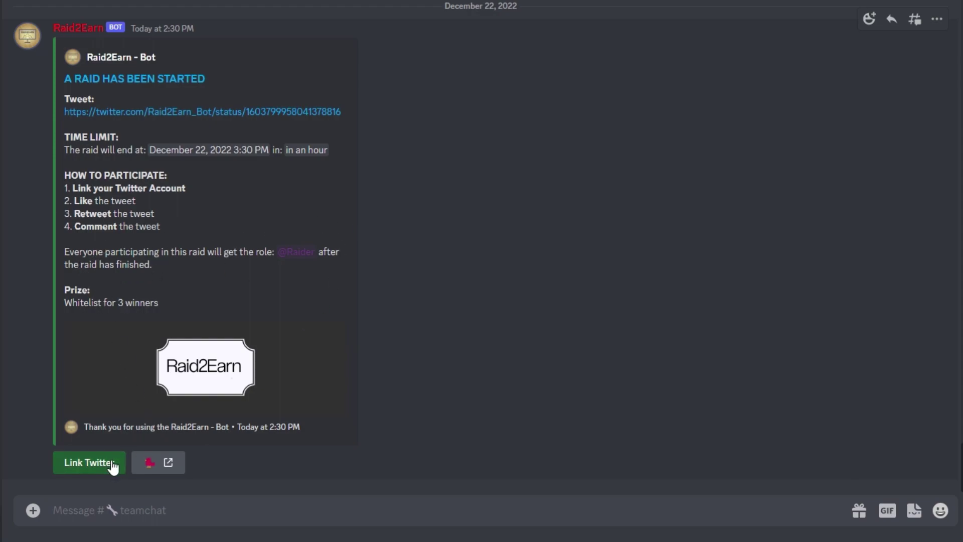
Step: Send /unlink-twitter to the Raid2Earn bot and dismiss its private unlink confirmation
left_click(84, 510)
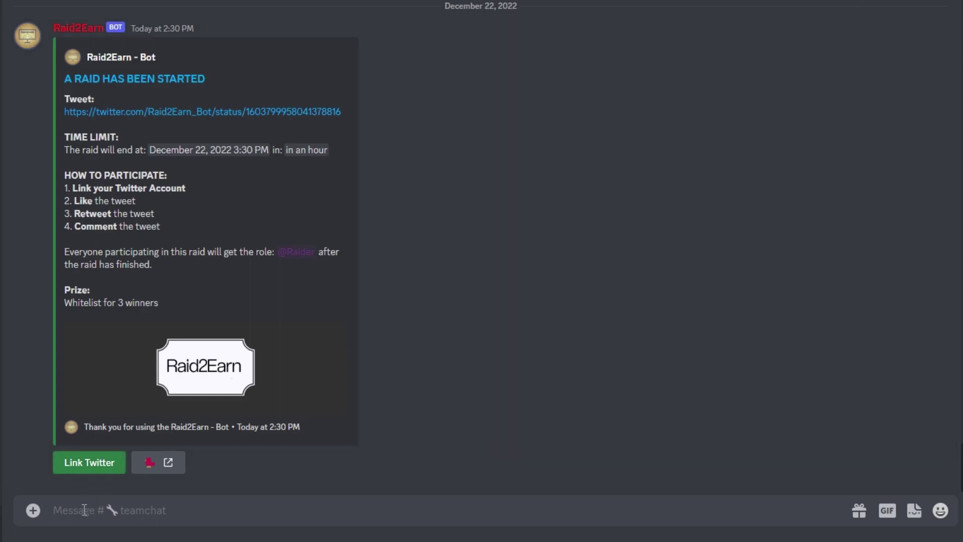
type("/unlink")
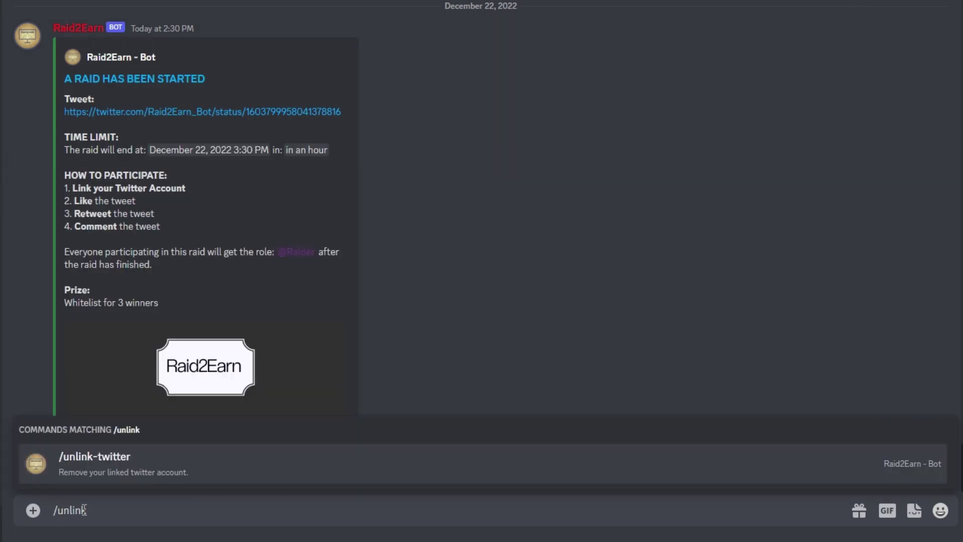
key("Tab")
key("Return")
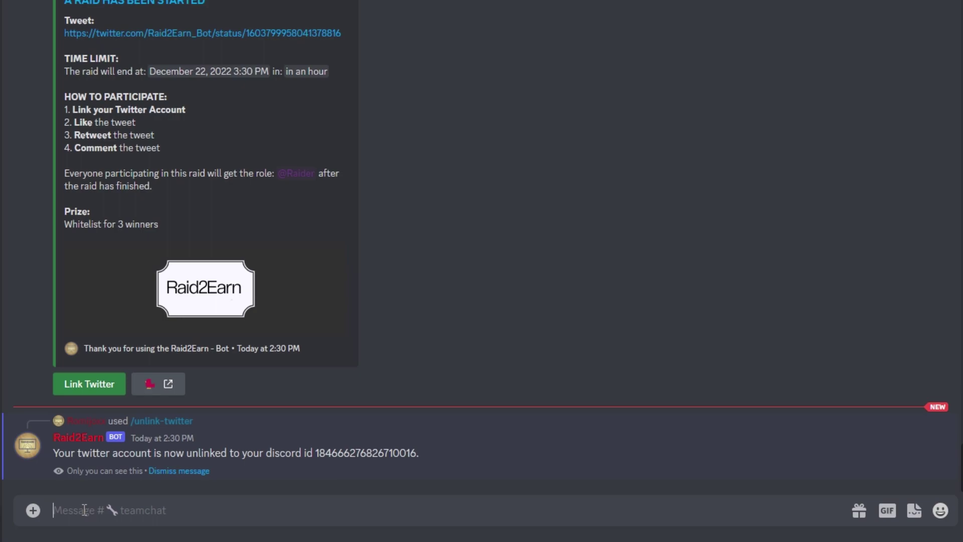
left_click(181, 471)
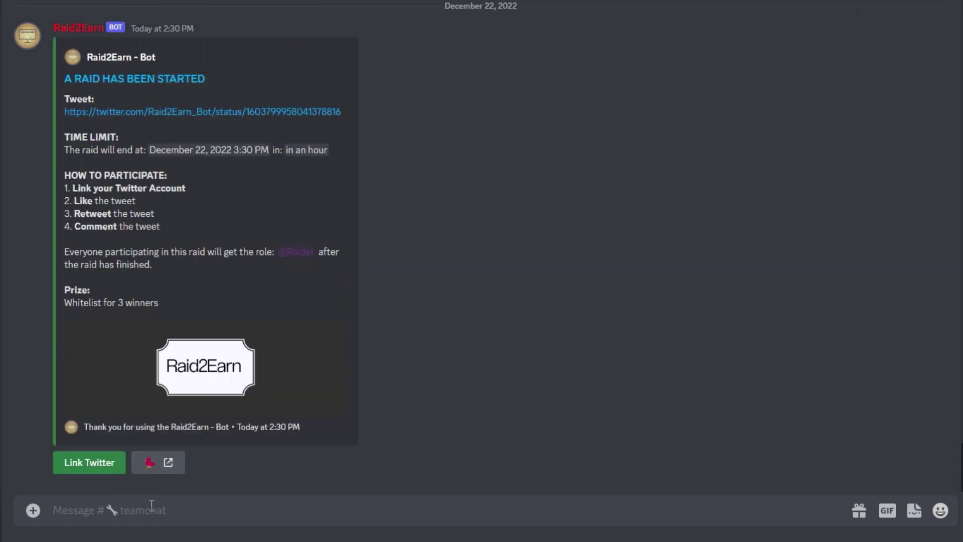
Step: Submit the Twitter username in the Link Twitter form, then dismiss the linked-account confirmation
left_click(117, 466)
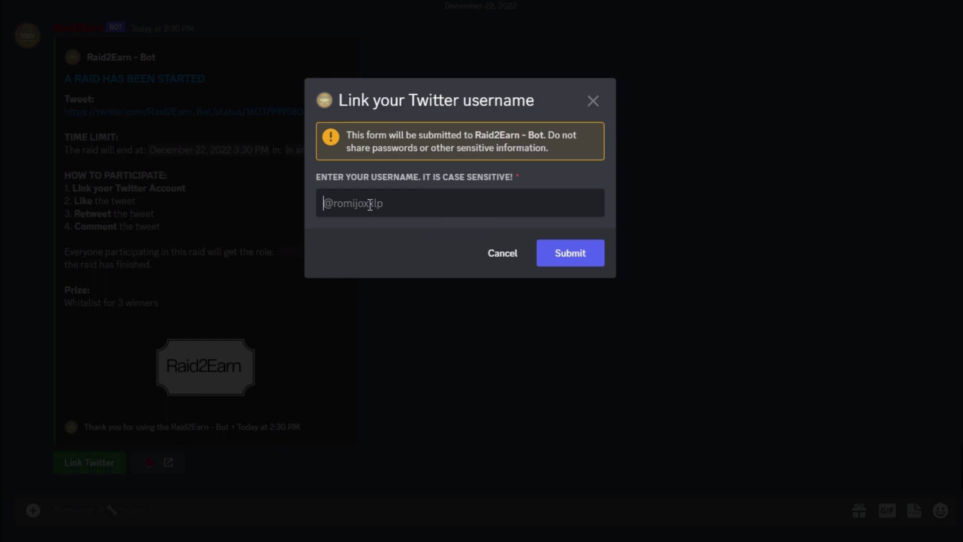
type("@romijoxxlp")
left_click(602, 253)
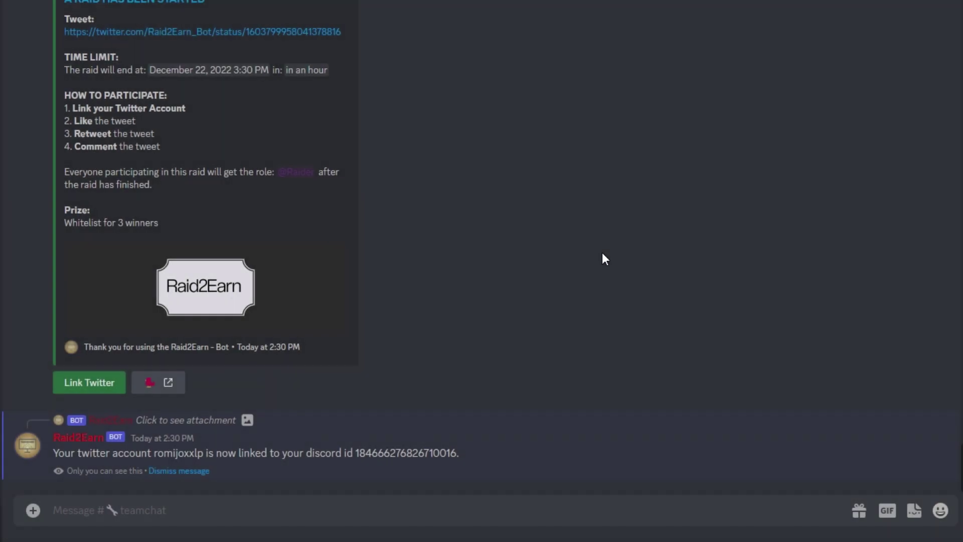
left_click(177, 472)
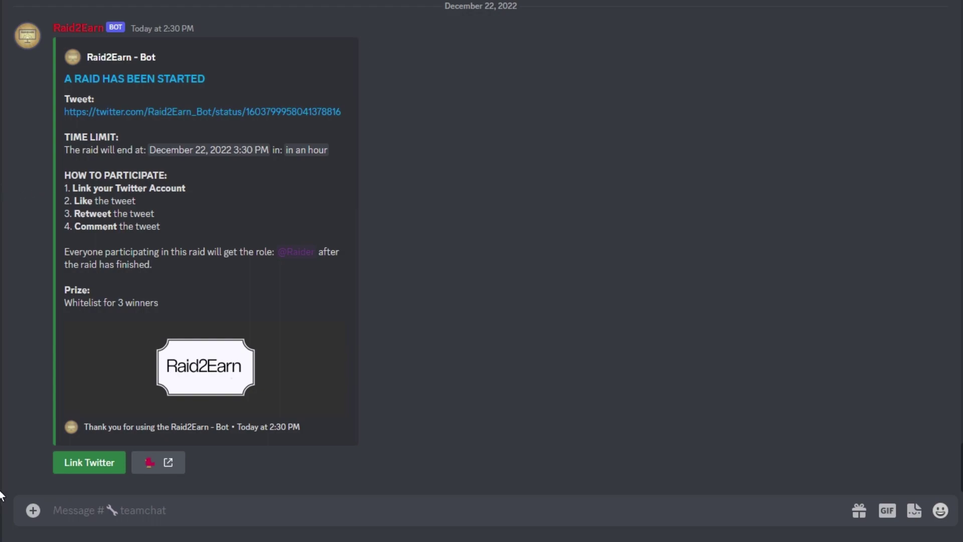
Step: Send the bot's /help command, chosen from the Raid2Earn command list
type("/")
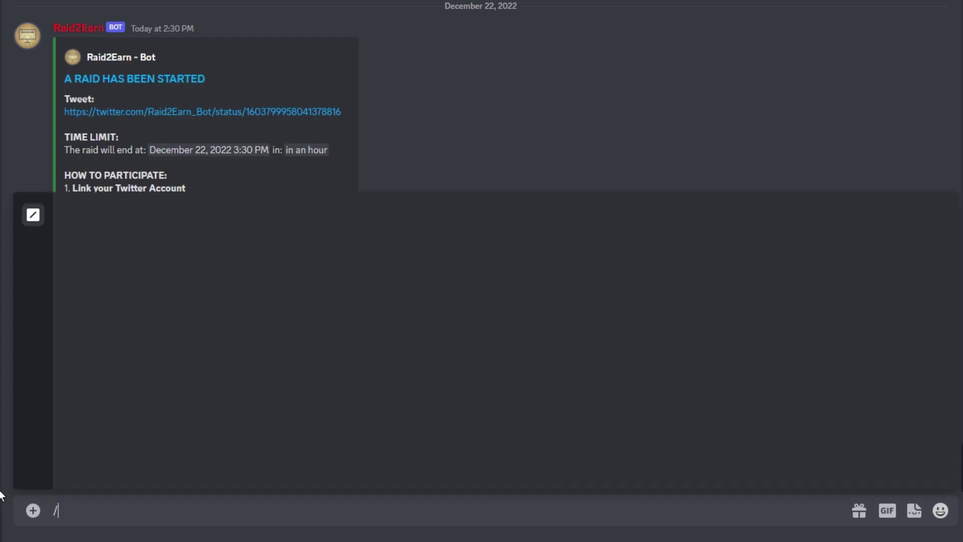
left_click(33, 304)
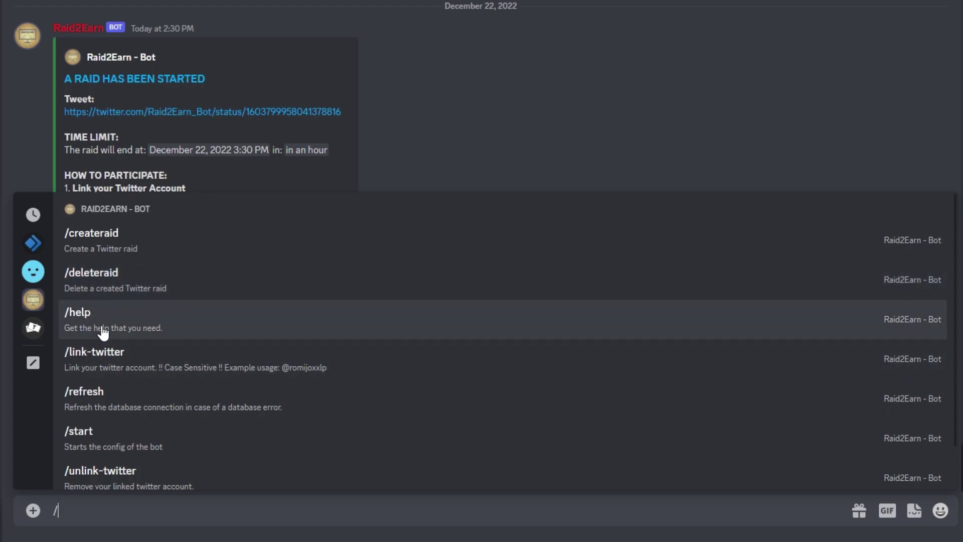
left_click(103, 332)
key("Return")
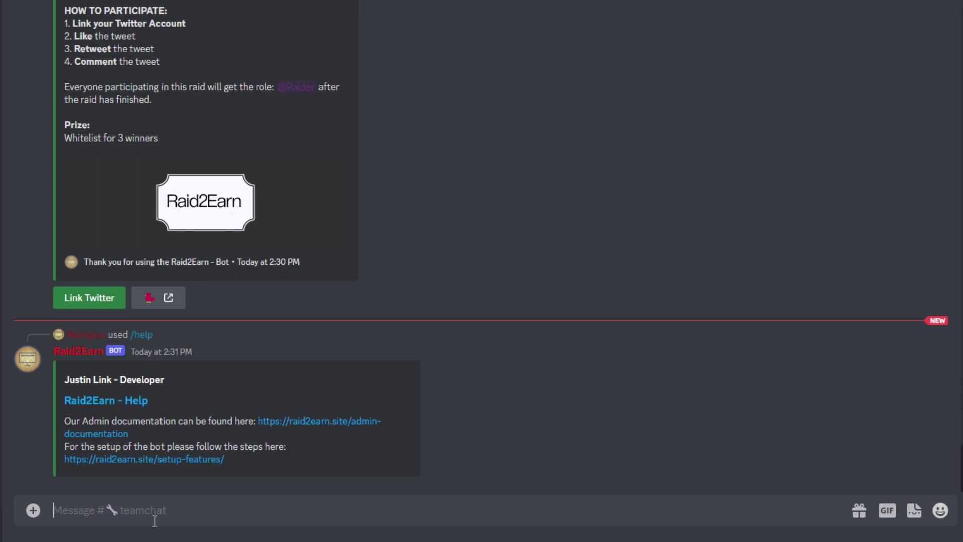
type("/")
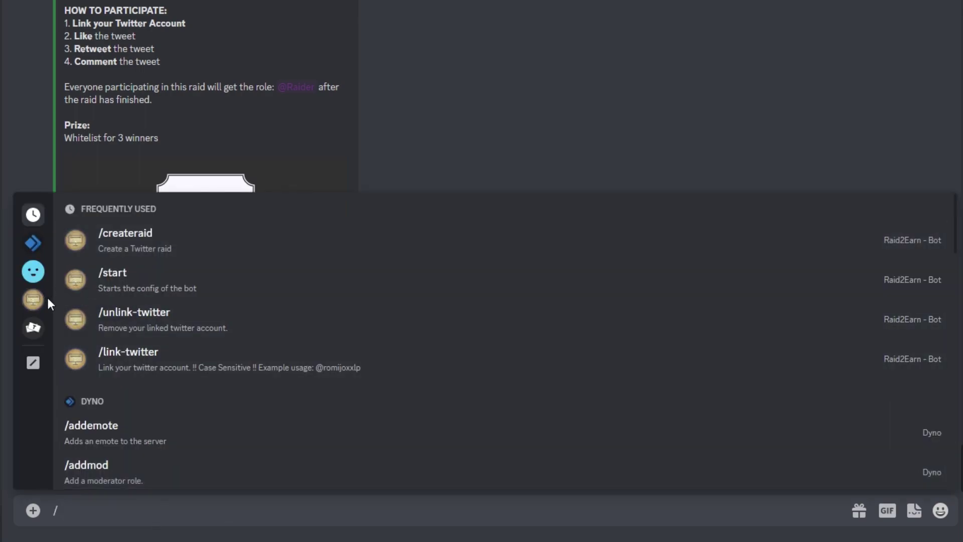
Step: Browse the full list of Raid2Earn bot commands in the command popup
left_click(33, 300)
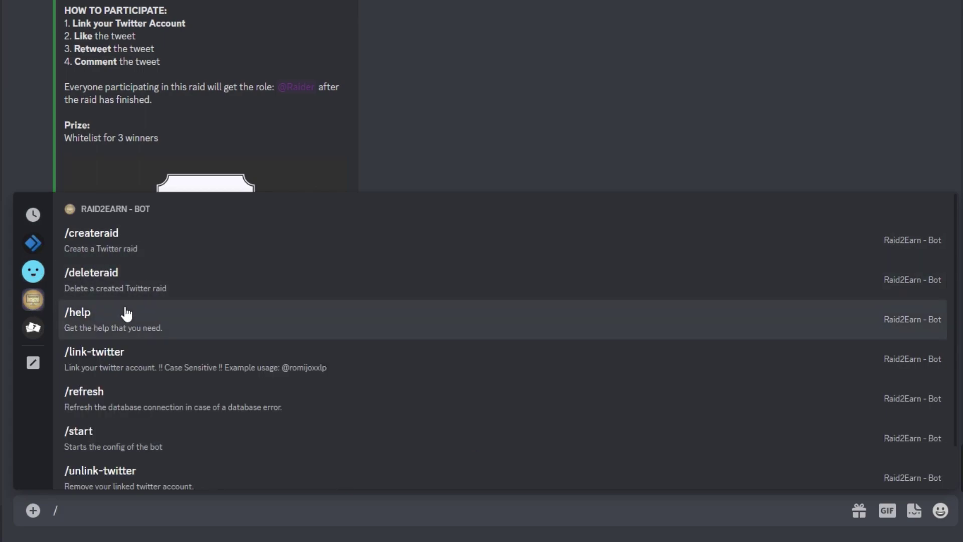
scroll(127, 314, "down", 2)
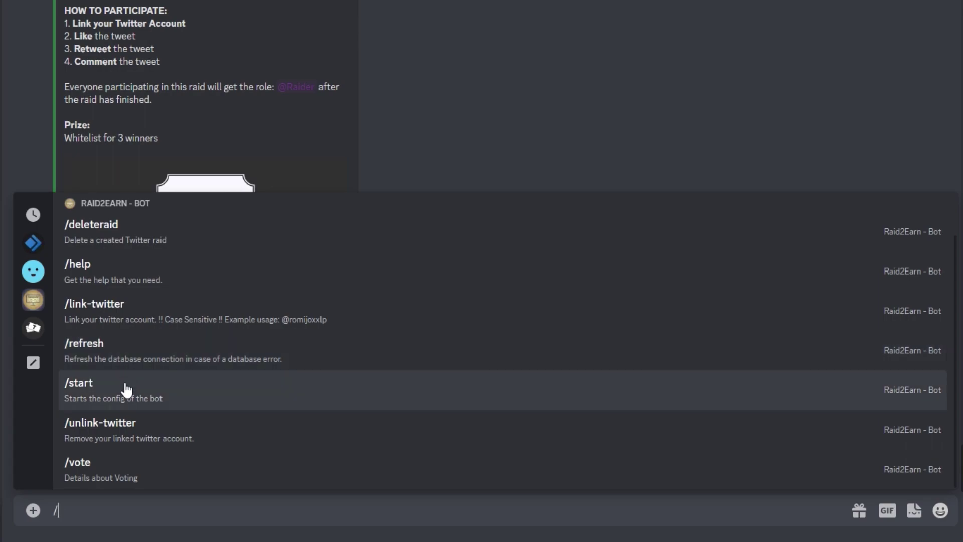
scroll(129, 488, "down", 1)
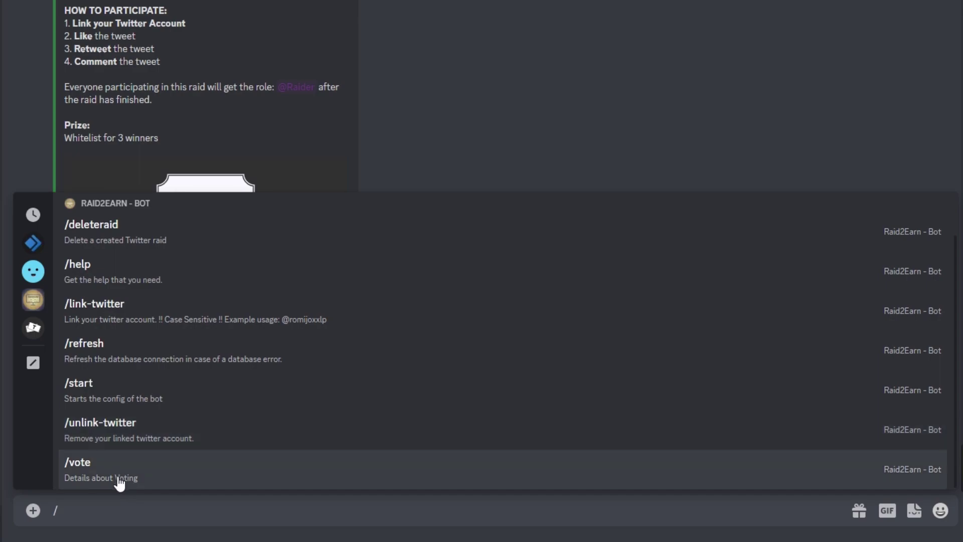
scroll(119, 484, "up", 2)
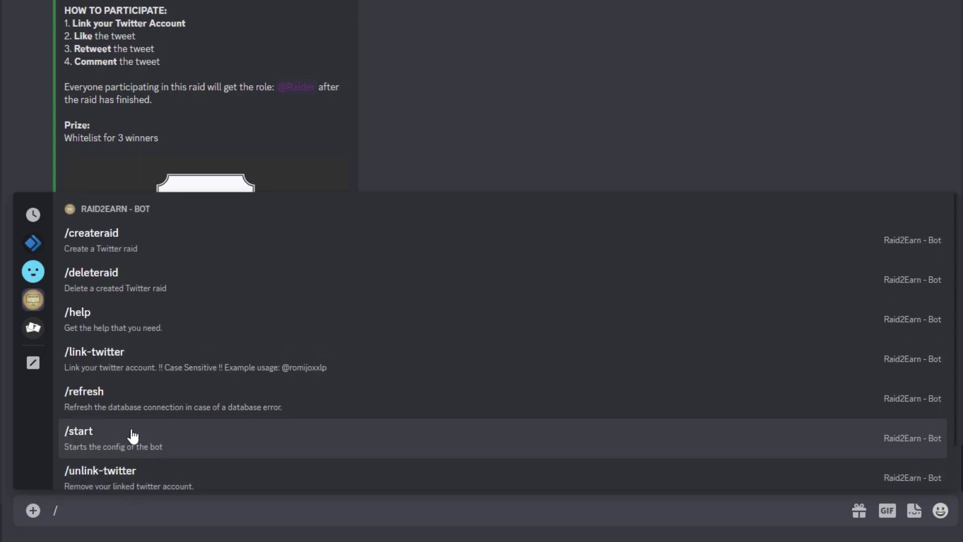
left_click(507, 122)
Step: Delete the bot's /help reply from the channel
right_click(447, 362)
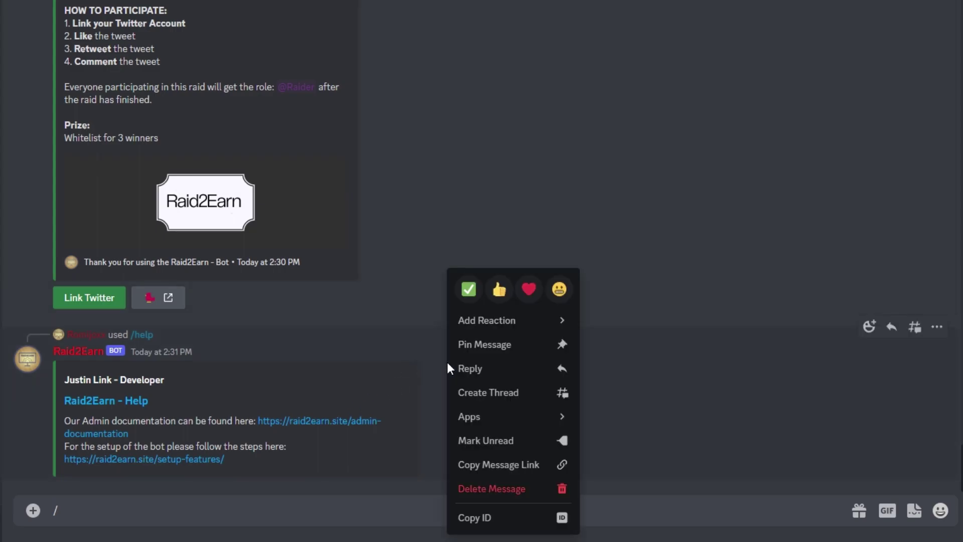
left_click(539, 487)
left_click(581, 341)
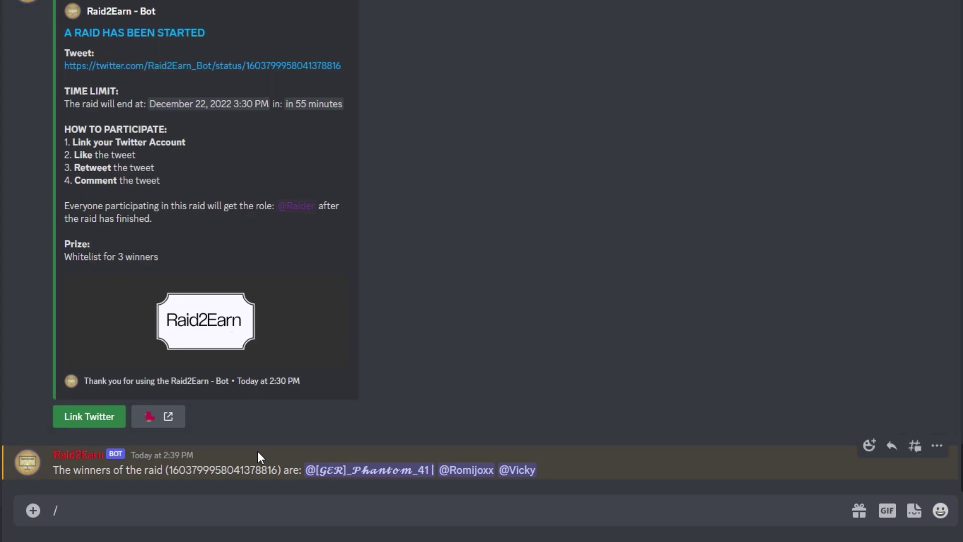
left_click(412, 473)
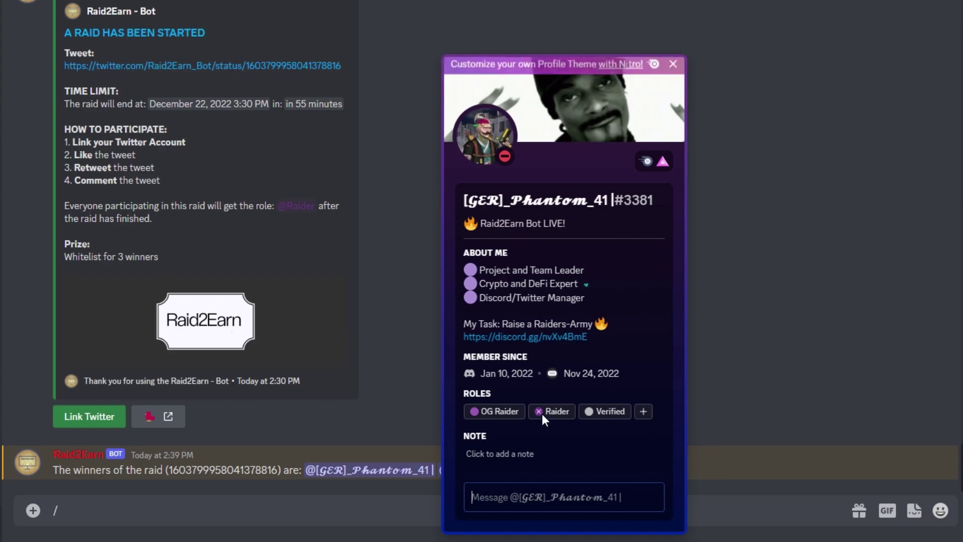
left_click(384, 434)
left_click(453, 470)
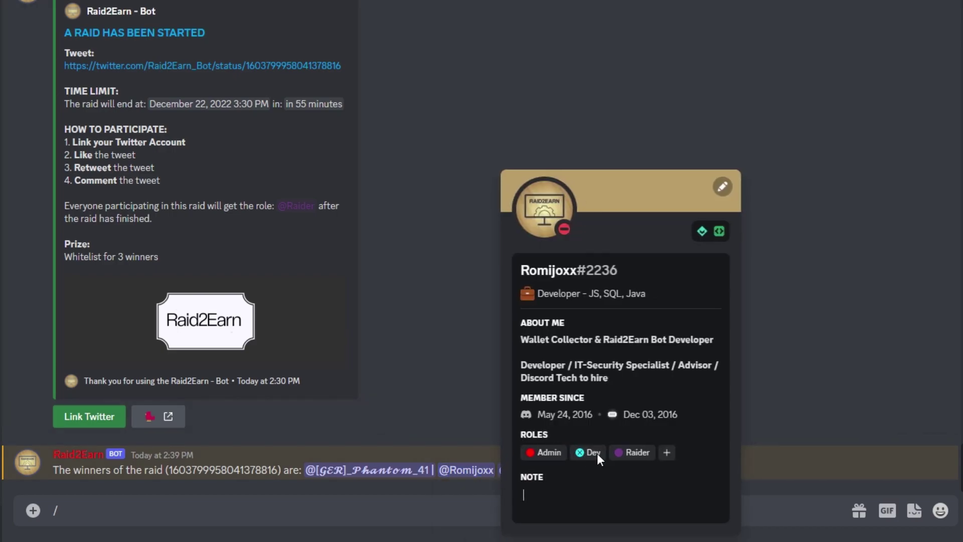
left_click(411, 390)
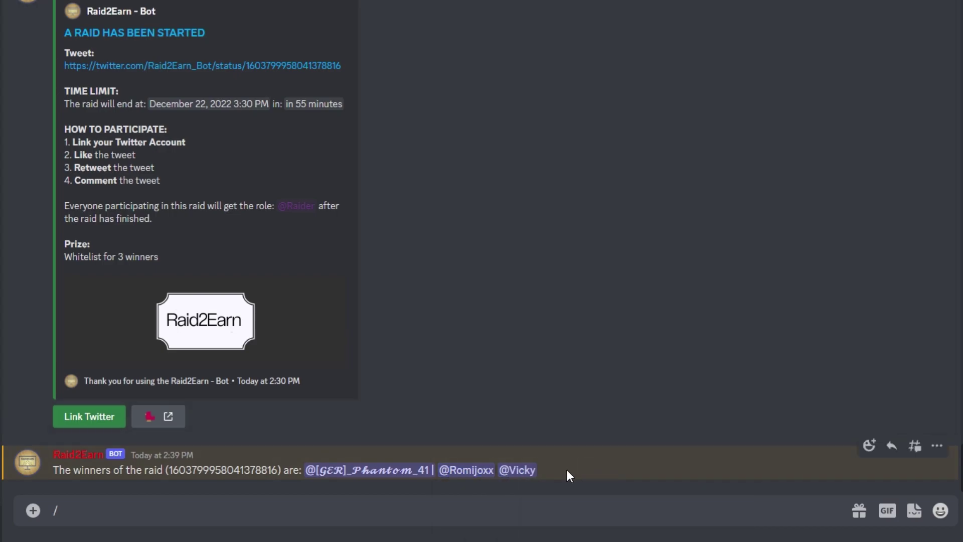
left_click(509, 472)
left_click(412, 329)
left_click_drag(56, 463, 480, 459)
left_click(539, 458)
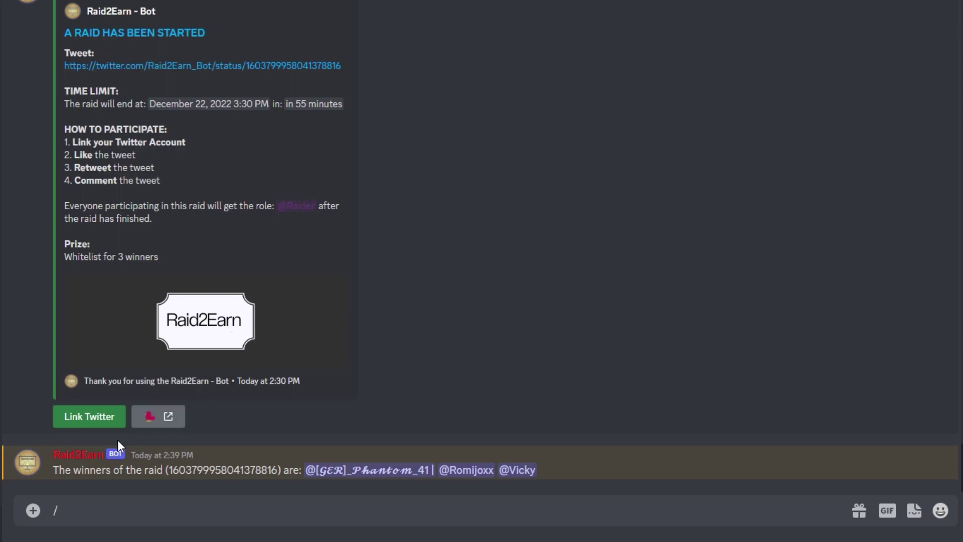
left_click_drag(40, 472, 430, 480)
left_click(566, 407)
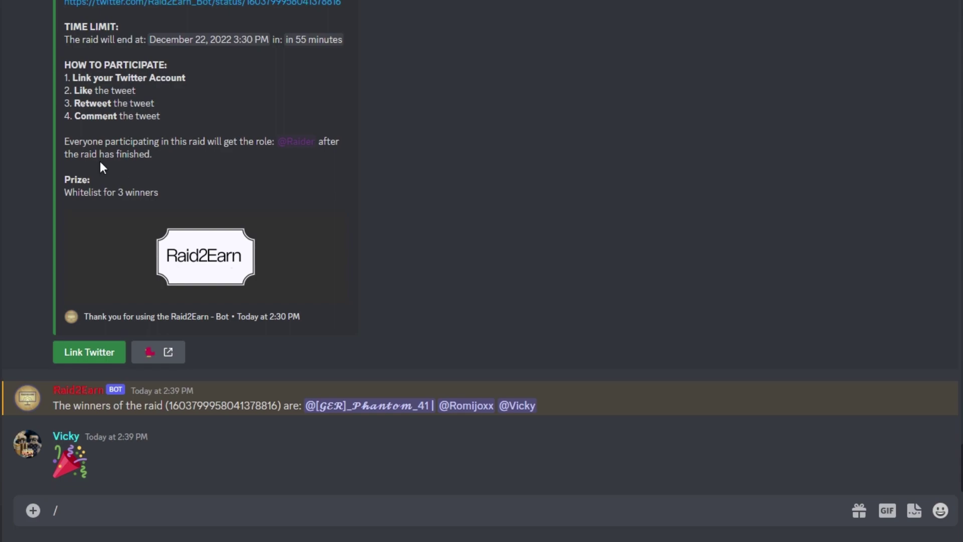
left_click_drag(67, 190, 151, 193)
left_click(169, 200)
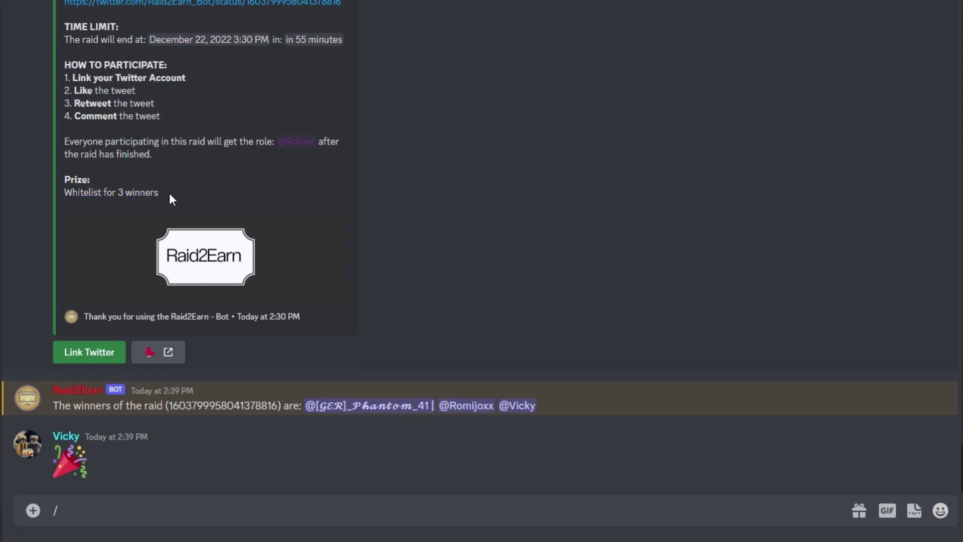